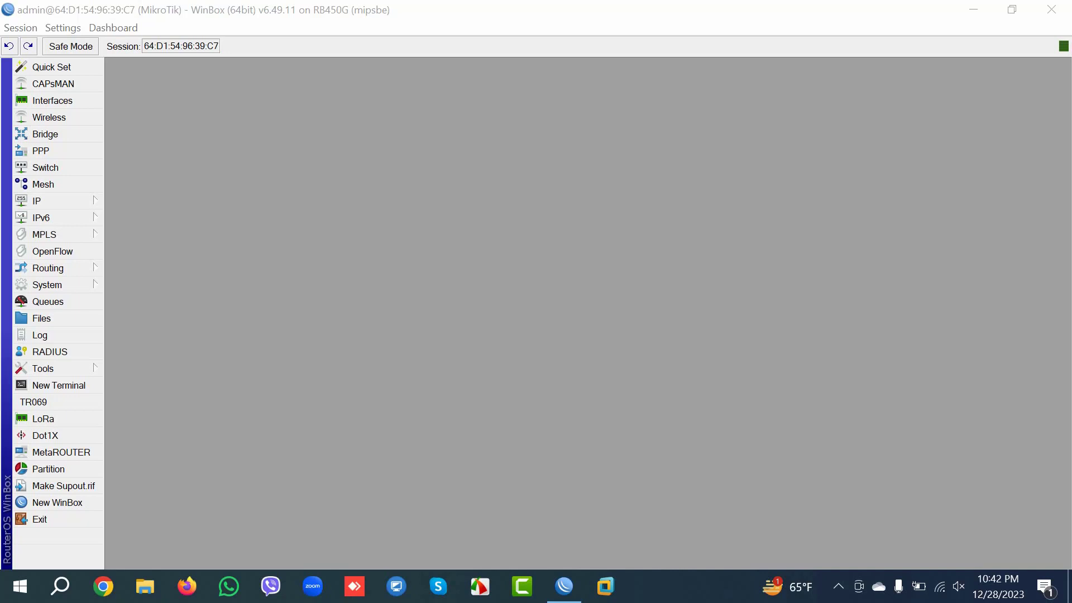
Open the Log window from the left menu to list the router's 9 entries
{"action": "left_click", "coordinate": [40, 335]}
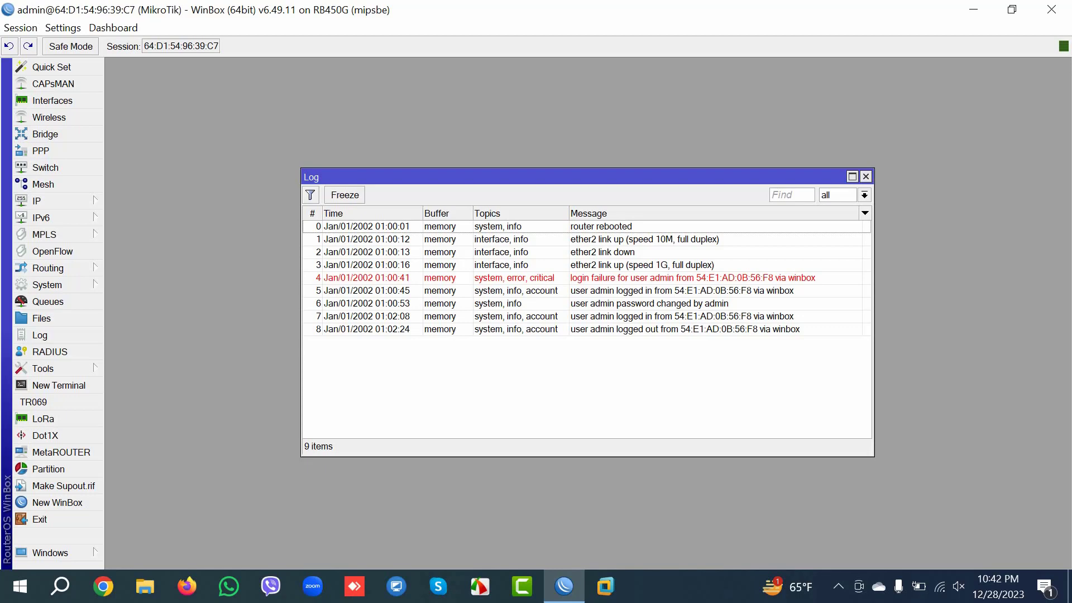
Add simple queue queue1 targeting 0.0.0.0/0 in the Queue List
{"action": "left_click", "coordinate": [48, 302]}
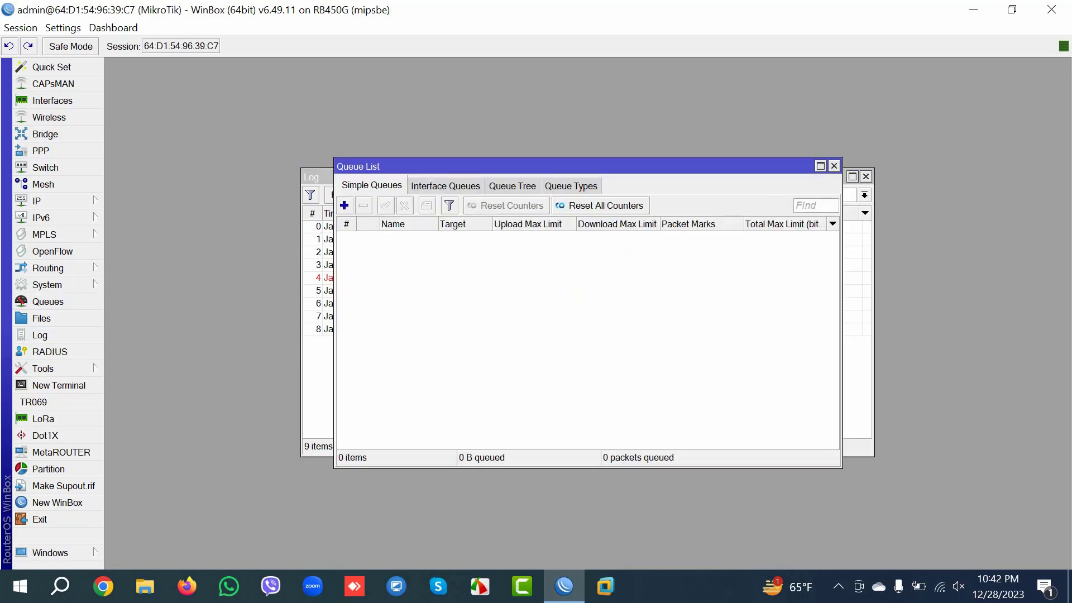
{"action": "left_click", "coordinate": [344, 205]}
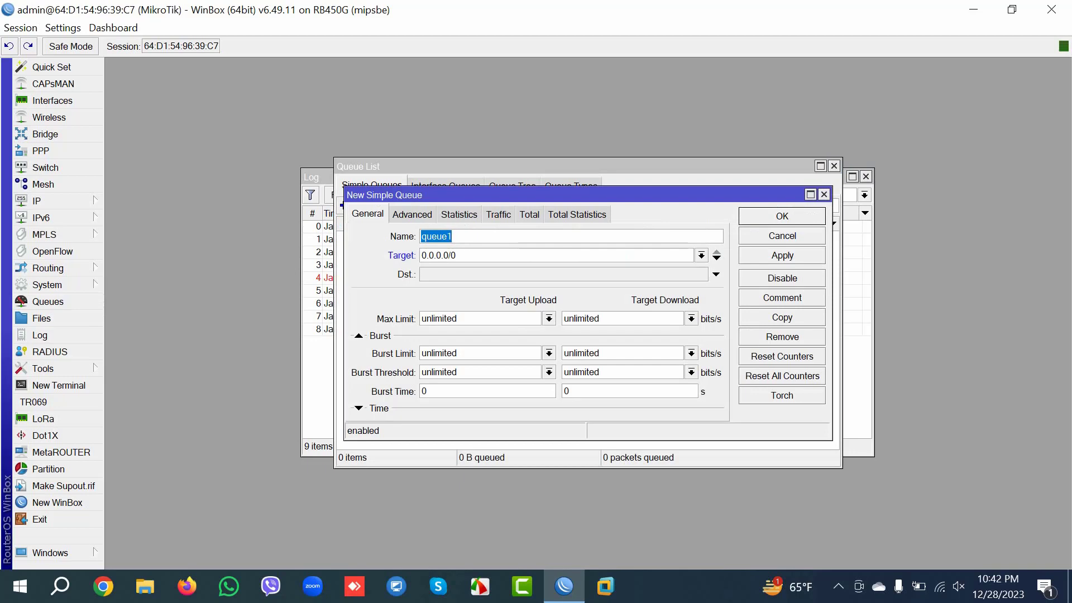
{"action": "key", "text": "Return"}
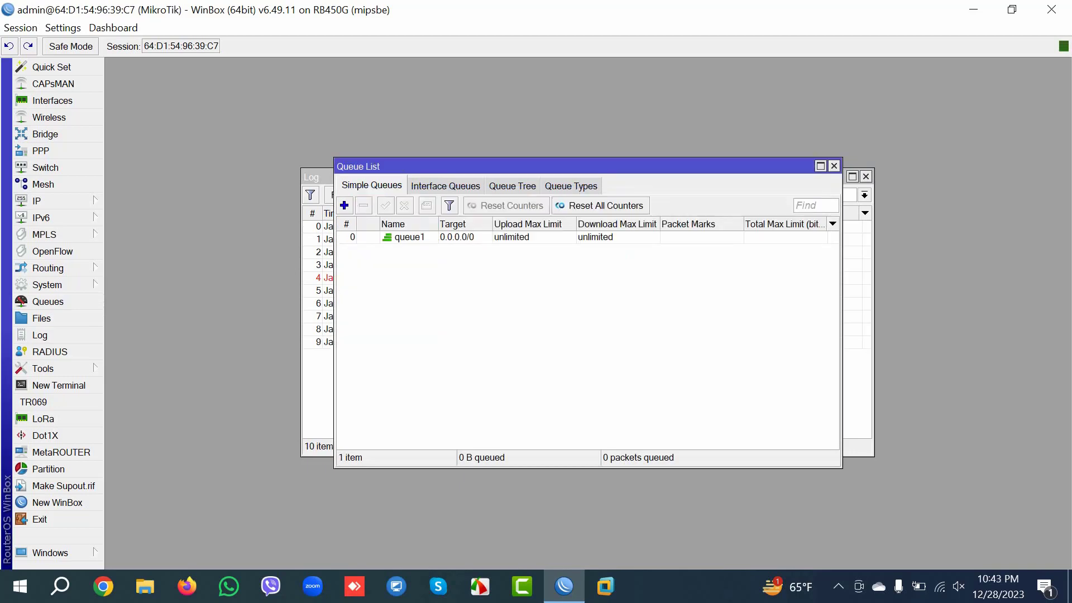
Arrange the Queue List and Log side by side and select the 'simple queue added by admin' entry
{"action": "left_click_drag", "start_coordinate": [537, 166], "coordinate": [726, 133]}
{"action": "left_click_drag", "start_coordinate": [447, 177], "coordinate": [383, 176]}
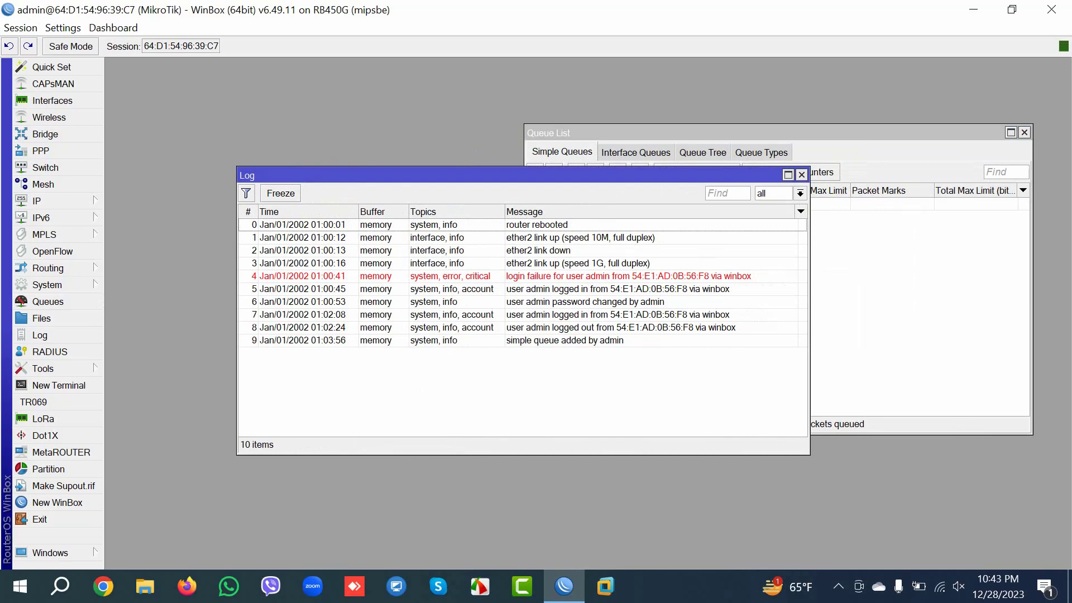
{"action": "left_click", "coordinate": [564, 340]}
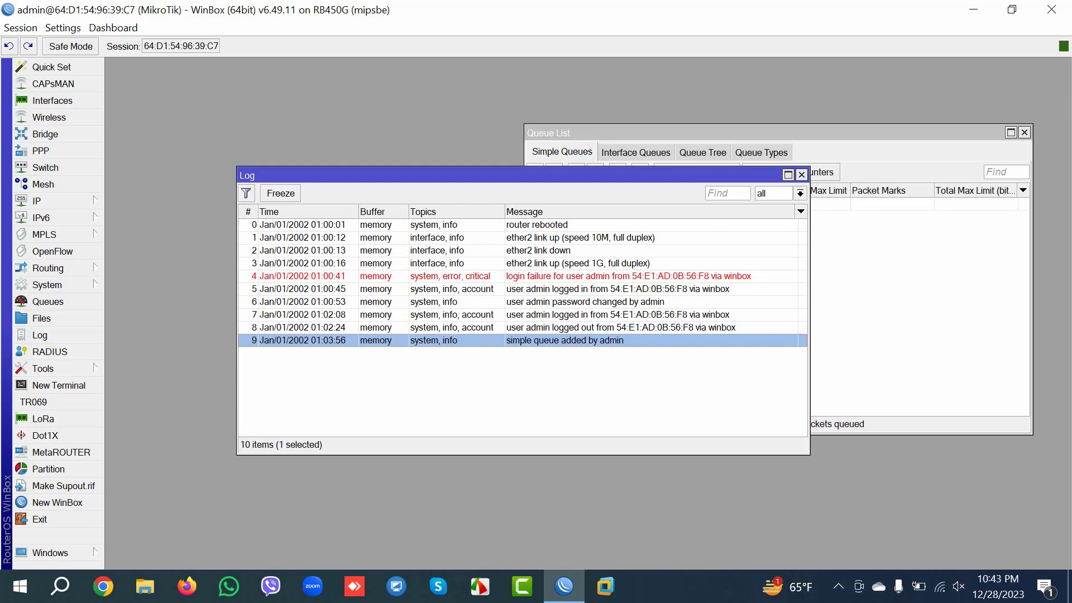
{"action": "left_click", "coordinate": [665, 134]}
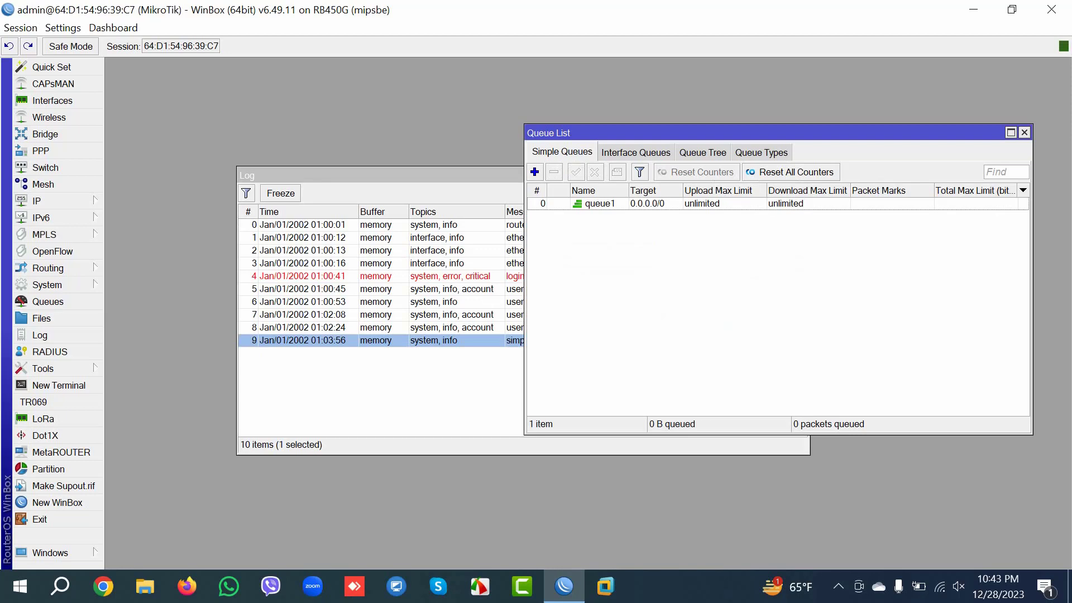
{"action": "left_click", "coordinate": [413, 175]}
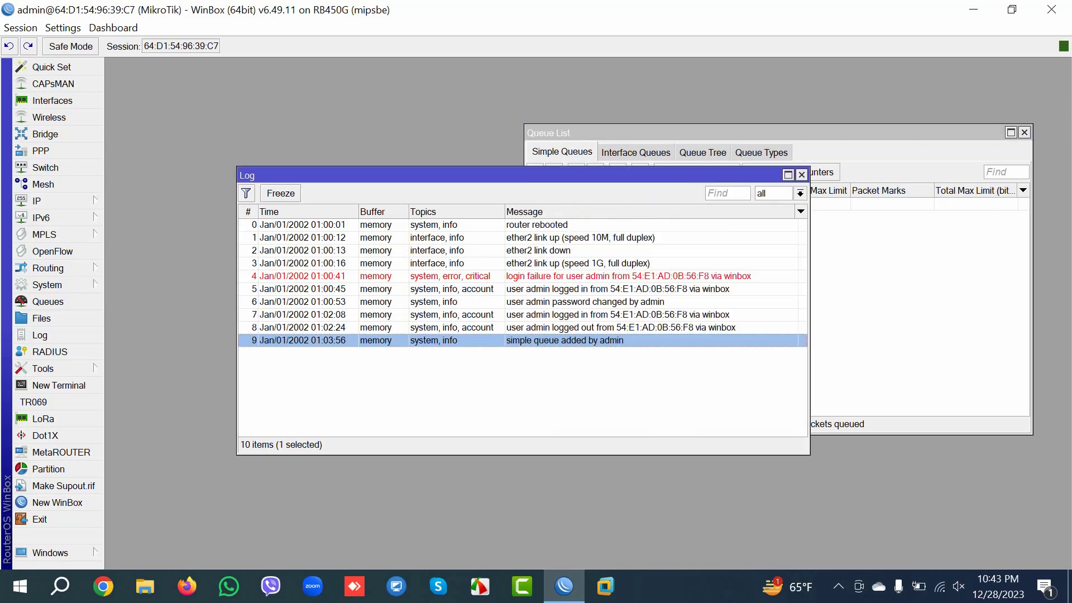
{"action": "left_click_drag", "start_coordinate": [380, 175], "coordinate": [316, 159]}
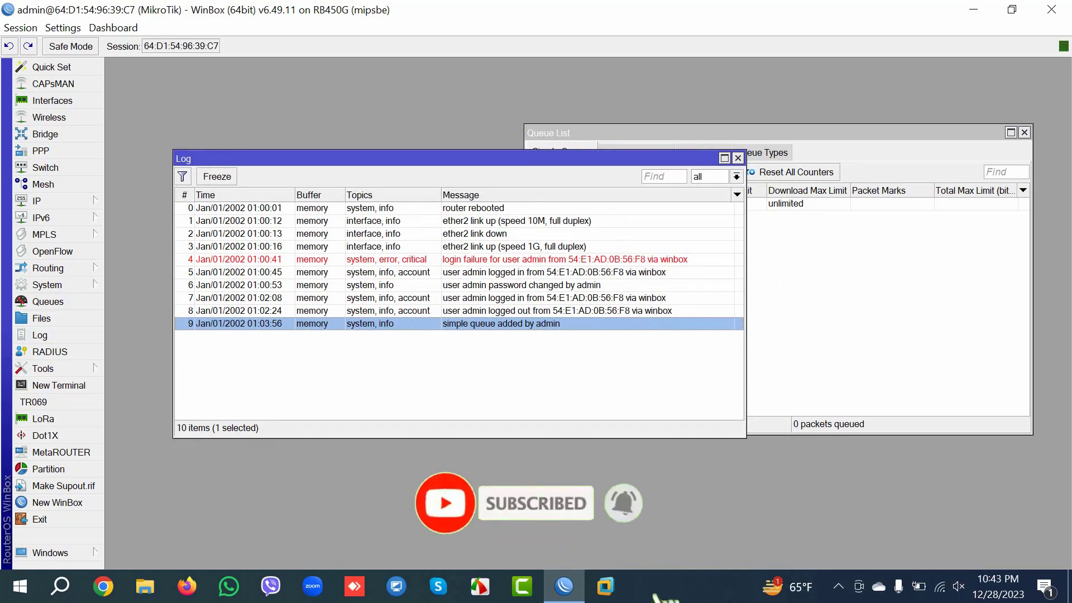
In System > Users, add a read-group user with a name and password, then check the log
{"action": "left_click", "coordinate": [48, 285]}
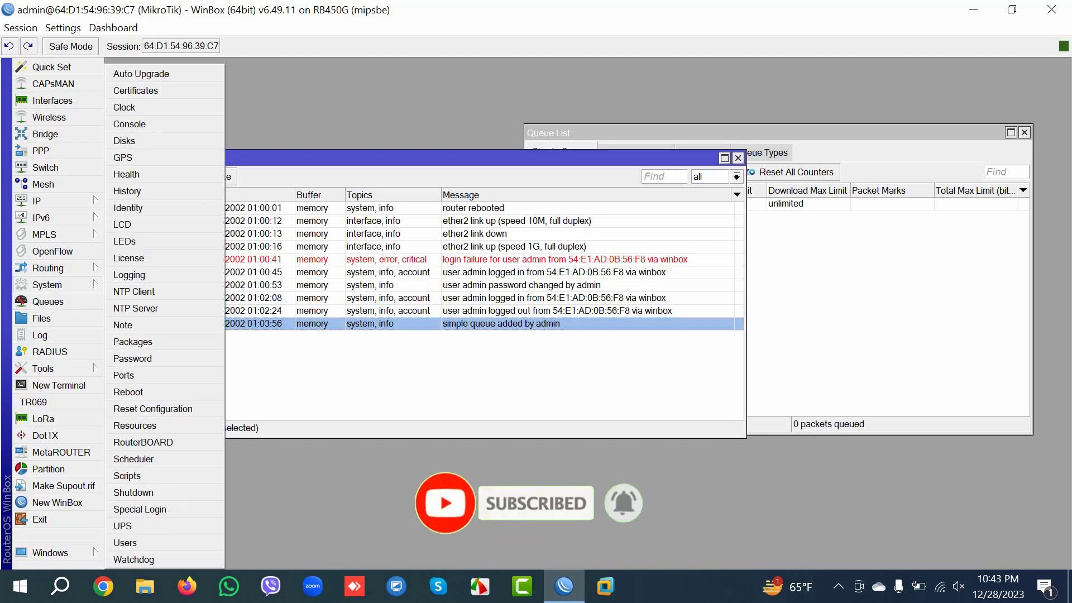
{"action": "left_click", "coordinate": [125, 542]}
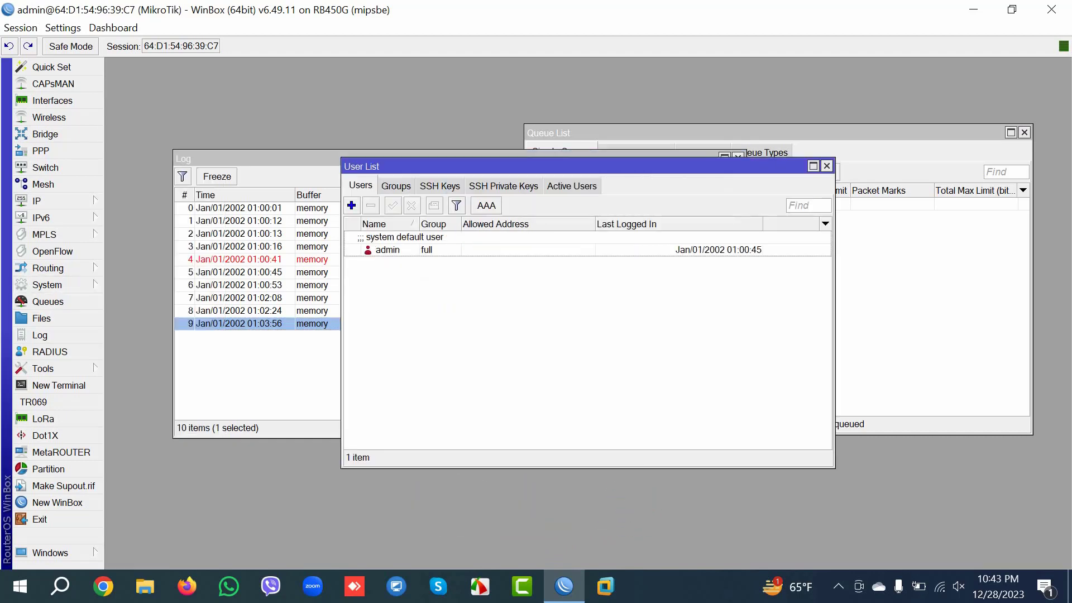
{"action": "left_click", "coordinate": [352, 206]}
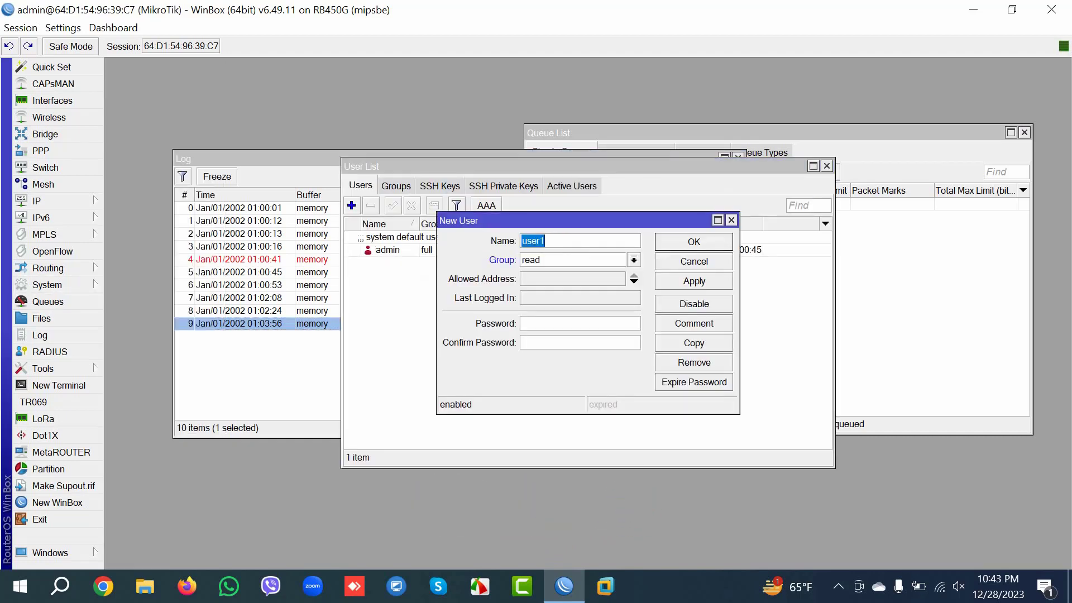
{"action": "type", "text": "jasim"}
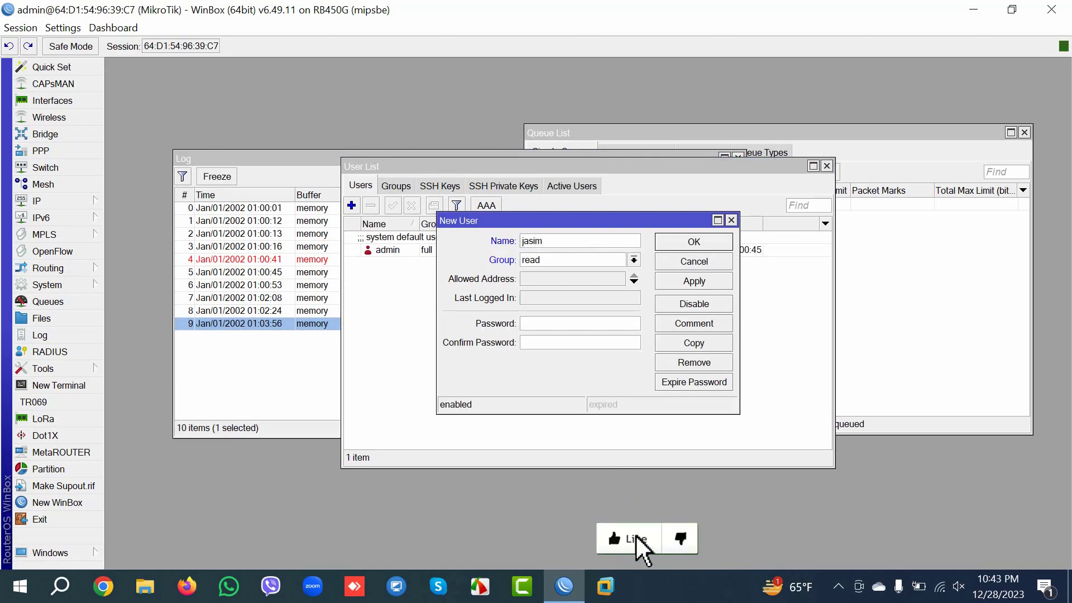
{"action": "left_click", "coordinate": [581, 324]}
{"action": "type", "text": "**"}
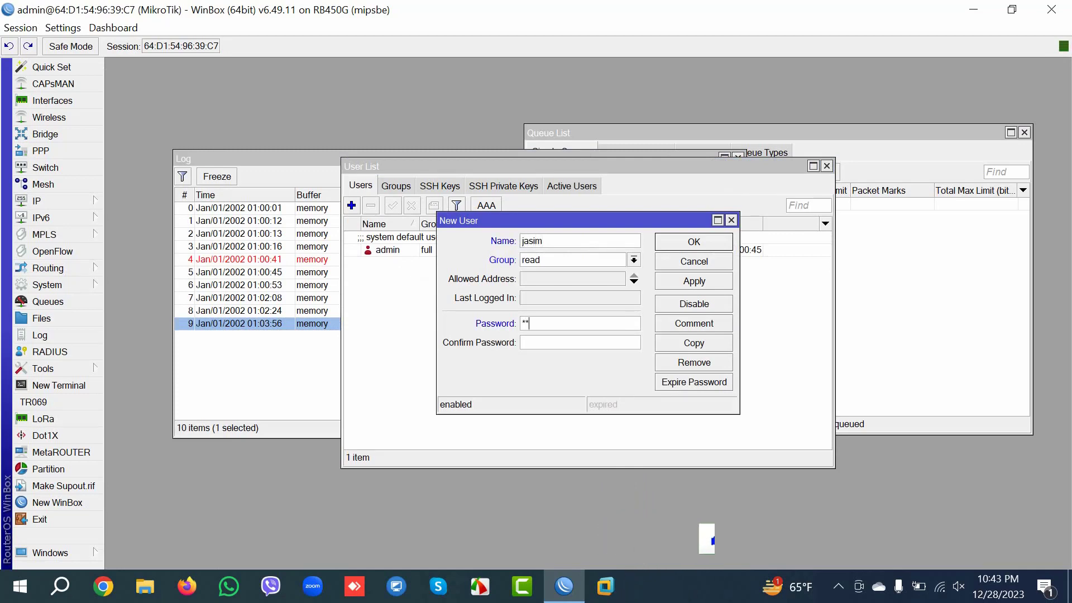
{"action": "type", "text": "***"}
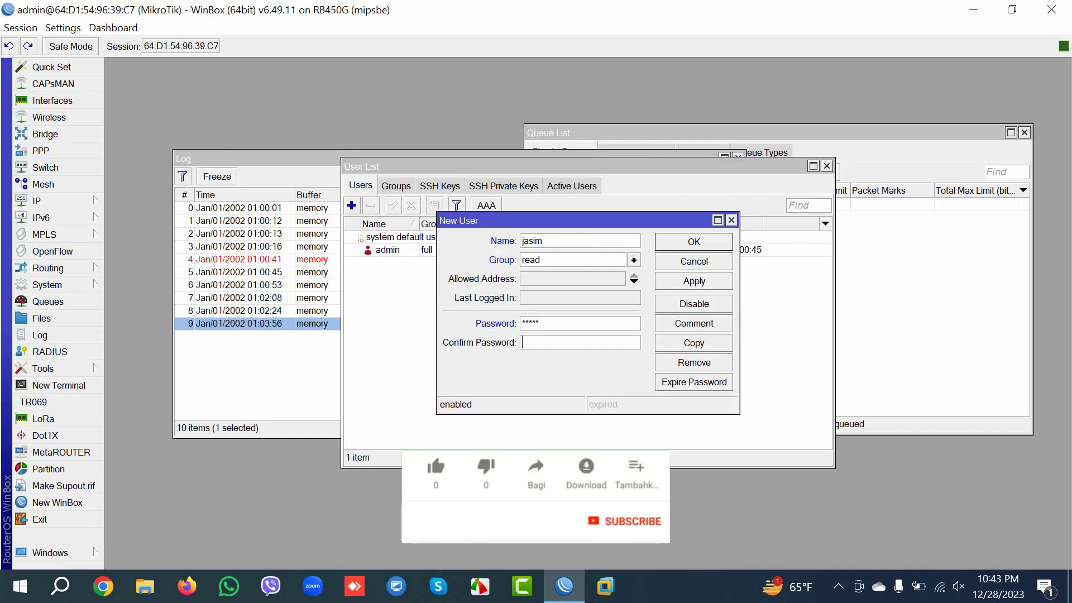
{"action": "type", "text": "*****"}
{"action": "key", "text": "Return"}
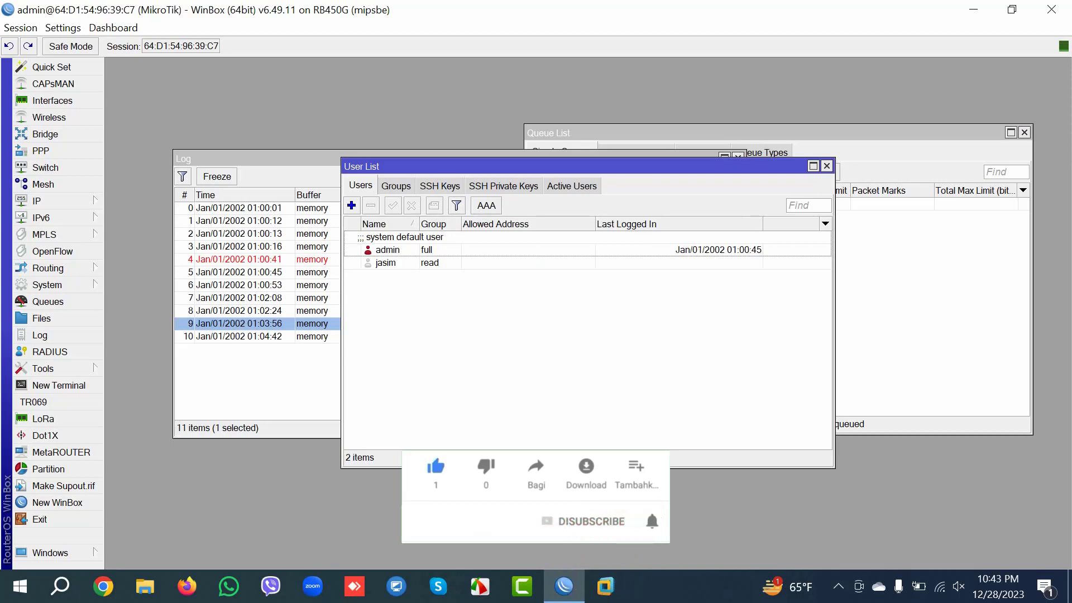
{"action": "left_click", "coordinate": [279, 336]}
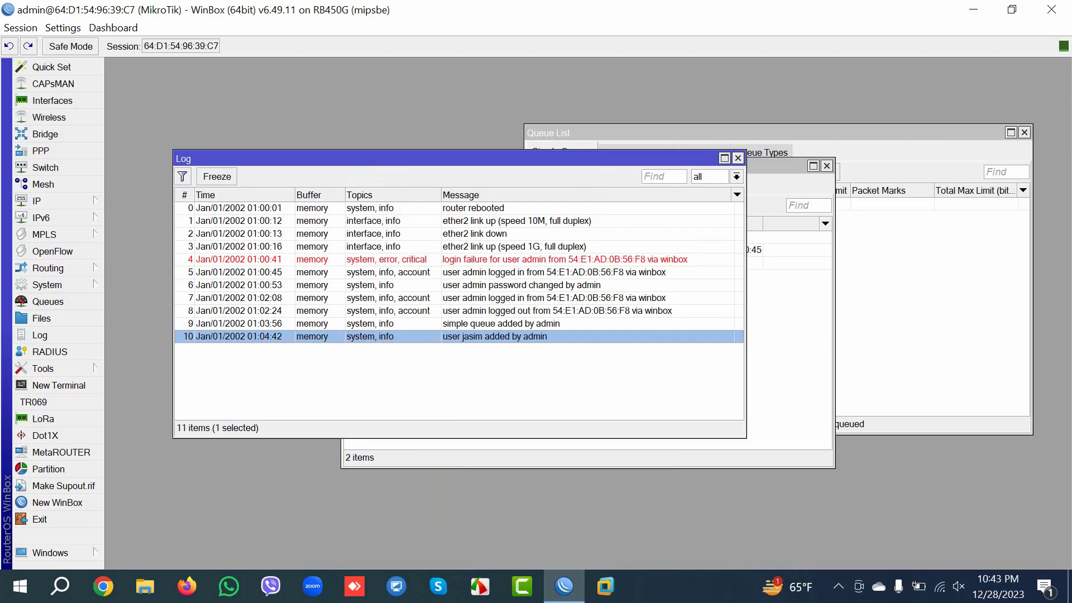
{"action": "left_click", "coordinate": [790, 334]}
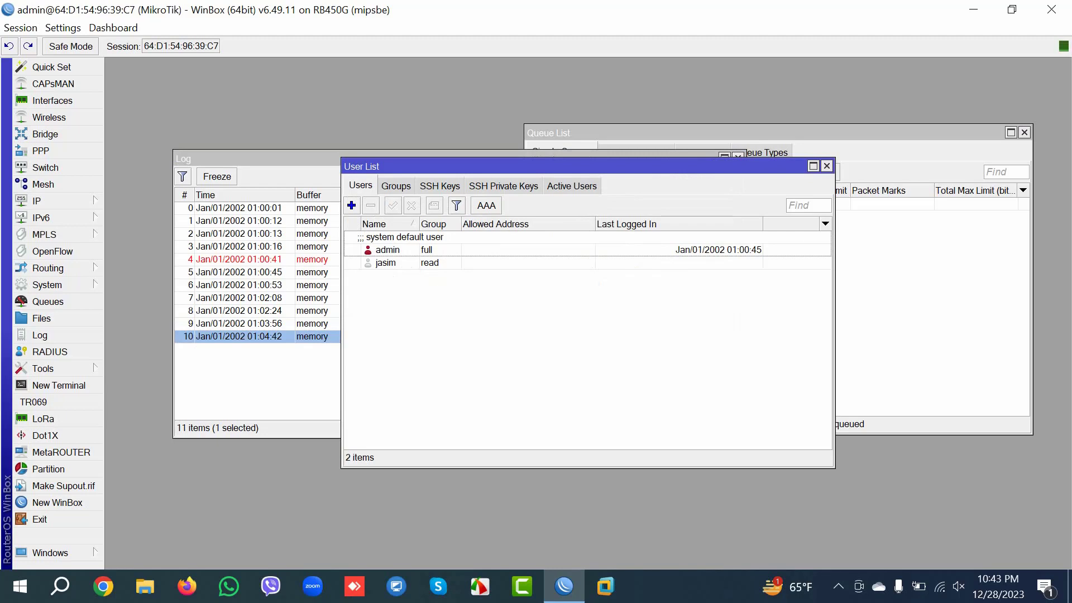
{"action": "left_click_drag", "start_coordinate": [592, 167], "coordinate": [729, 182]}
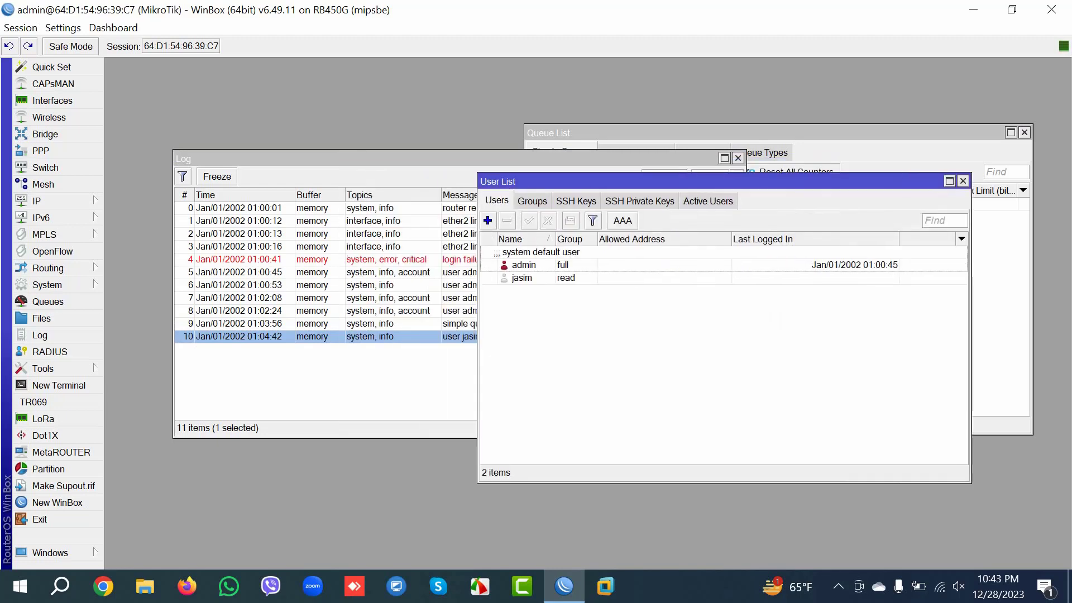
{"action": "left_click", "coordinate": [391, 336]}
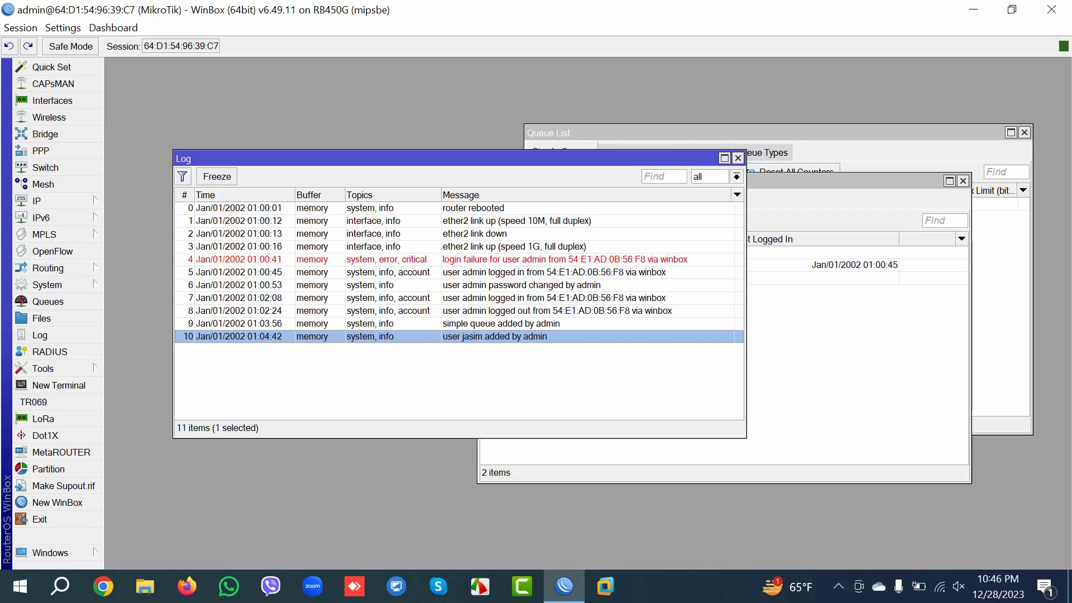
Rearrange the Log and User List windows, reselect the newest log entry, and expand System
{"action": "left_click", "coordinate": [459, 378]}
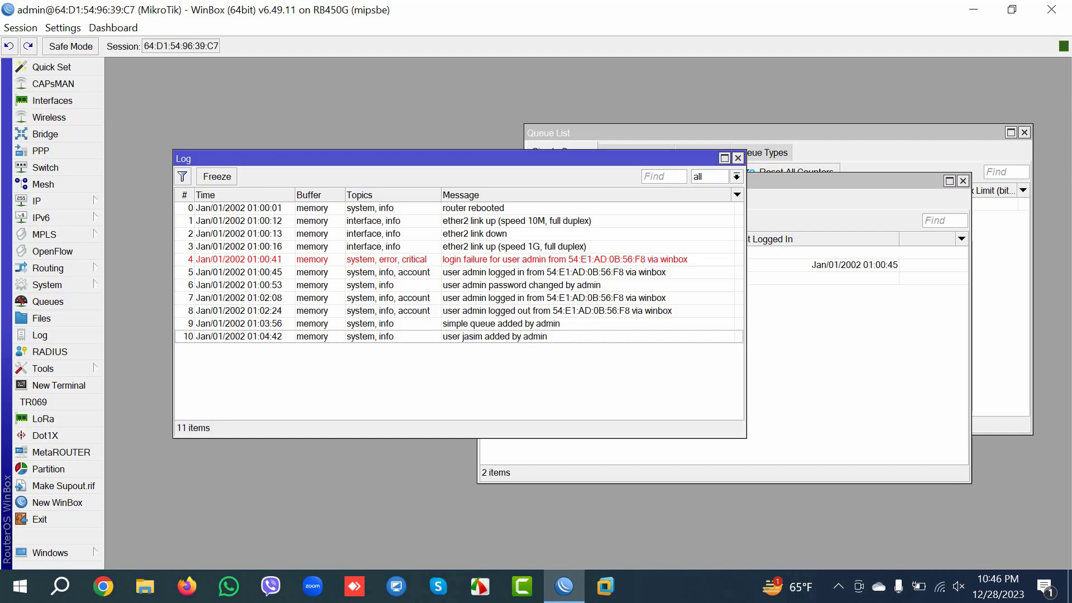
{"action": "left_click_drag", "start_coordinate": [459, 158], "coordinate": [497, 99]}
{"action": "left_click_drag", "start_coordinate": [855, 181], "coordinate": [903, 194]}
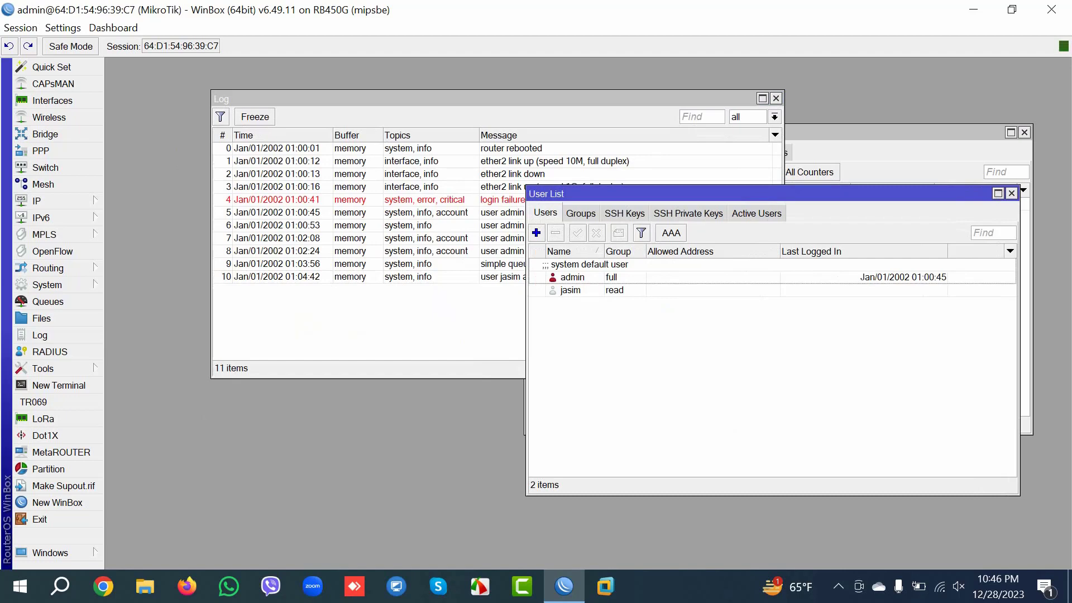
{"action": "left_click", "coordinate": [493, 277]}
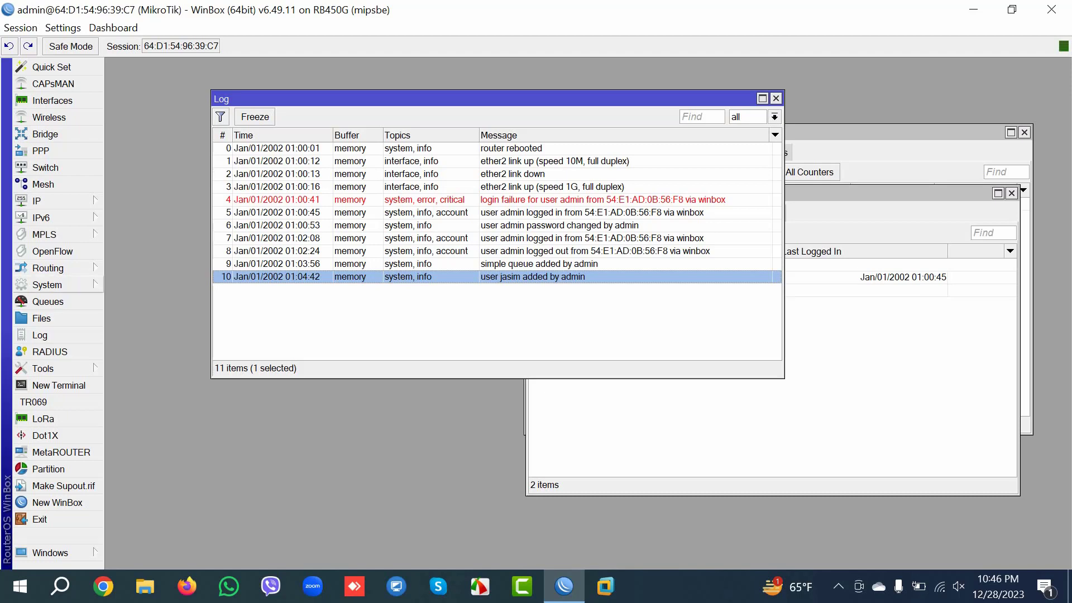
{"action": "left_click", "coordinate": [47, 285]}
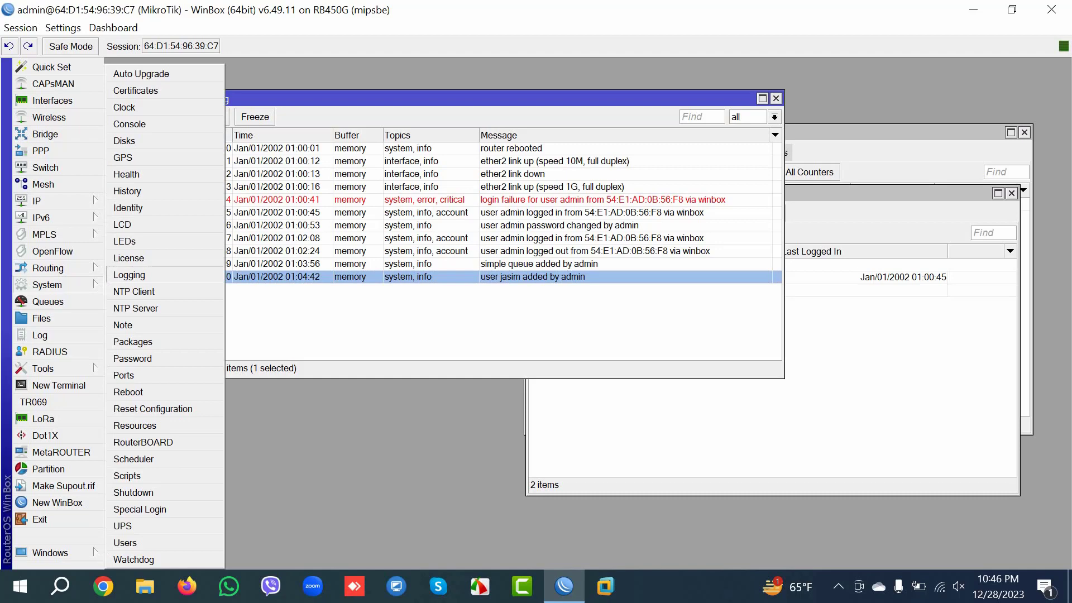
In Logging's Actions list, open the memory action's settings showing 1000 lines
{"action": "left_click", "coordinate": [129, 275]}
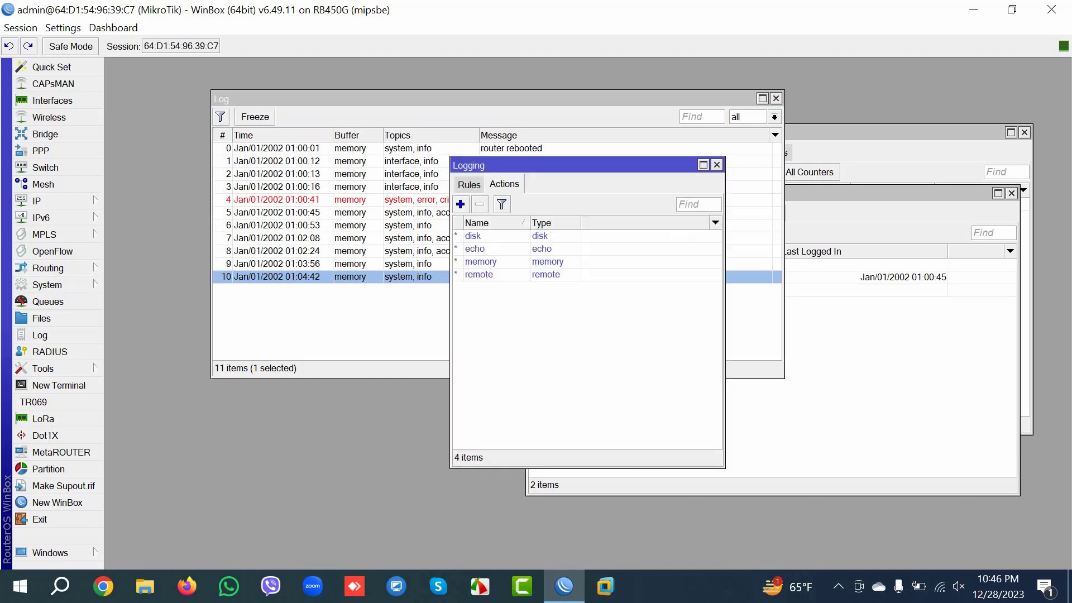
{"action": "left_click", "coordinate": [469, 184]}
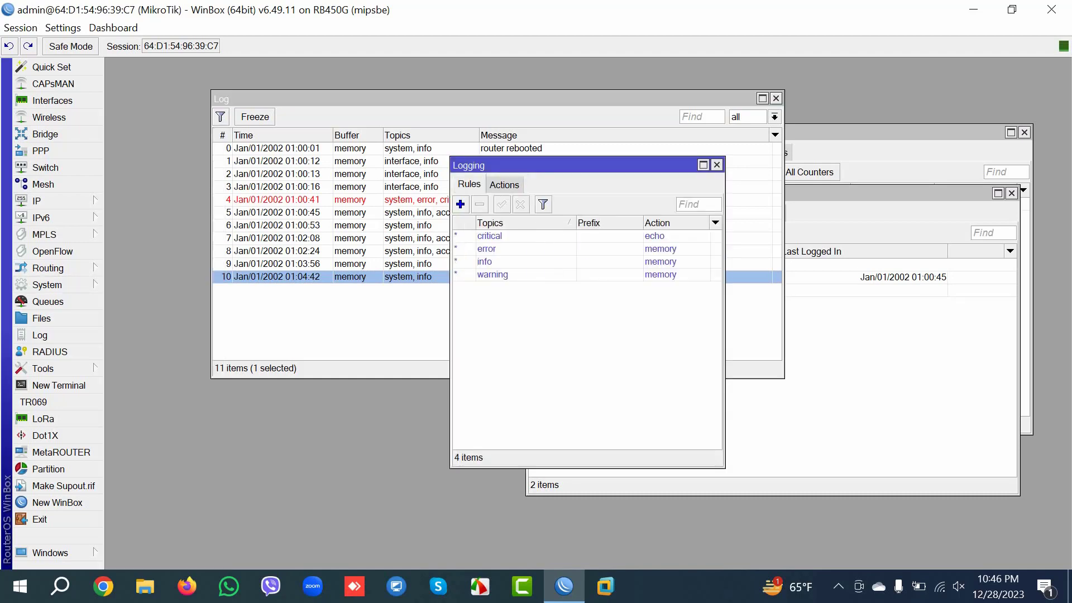
{"action": "left_click", "coordinate": [504, 185]}
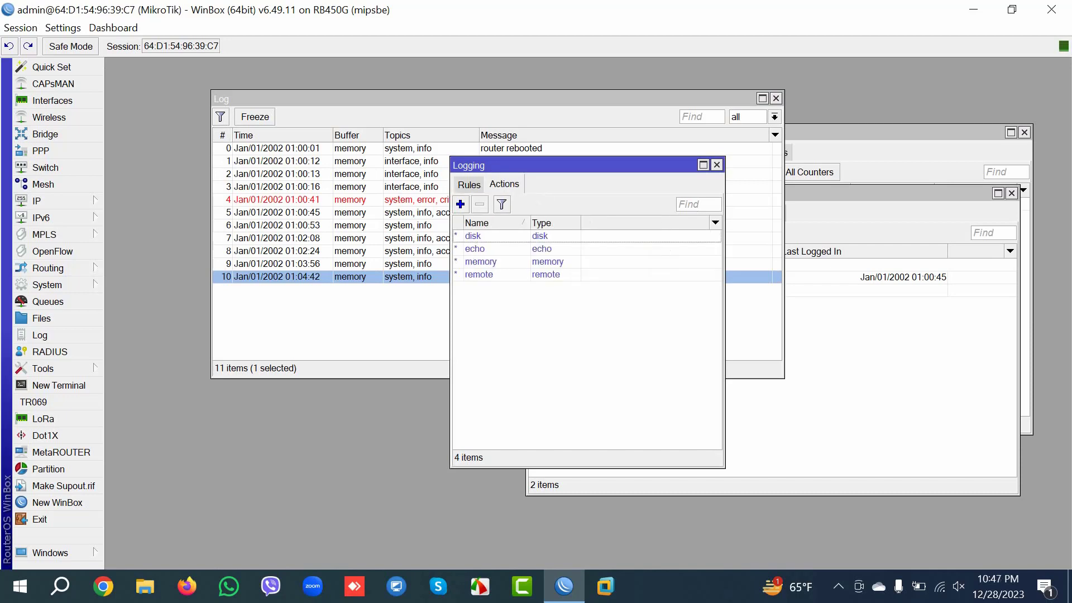
{"action": "left_click", "coordinate": [541, 249]}
{"action": "left_click", "coordinate": [548, 262]}
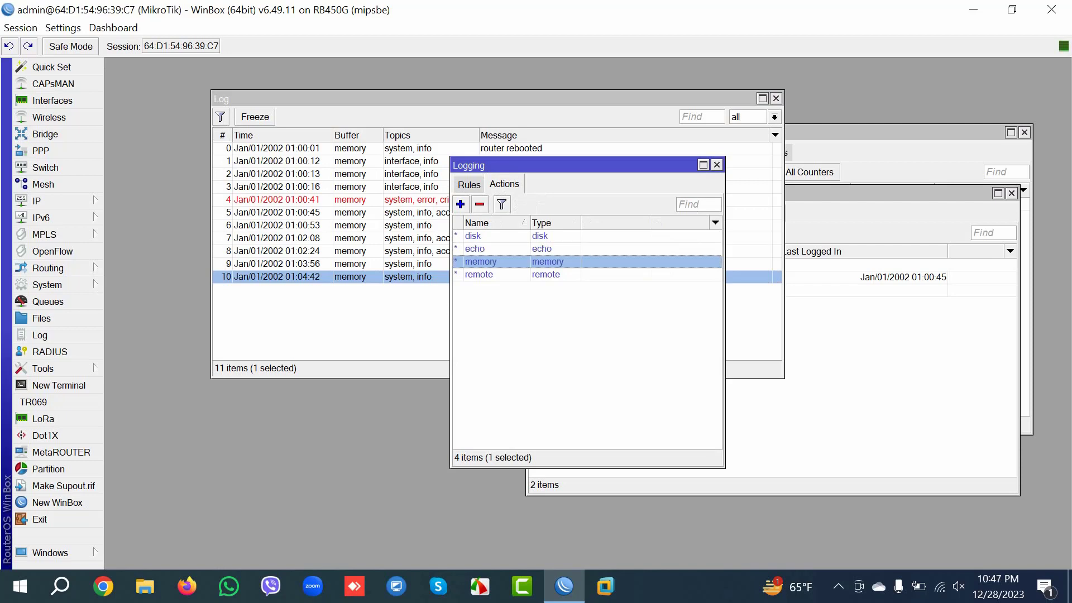
{"action": "left_click", "coordinate": [546, 274]}
{"action": "double_click", "coordinate": [480, 261]}
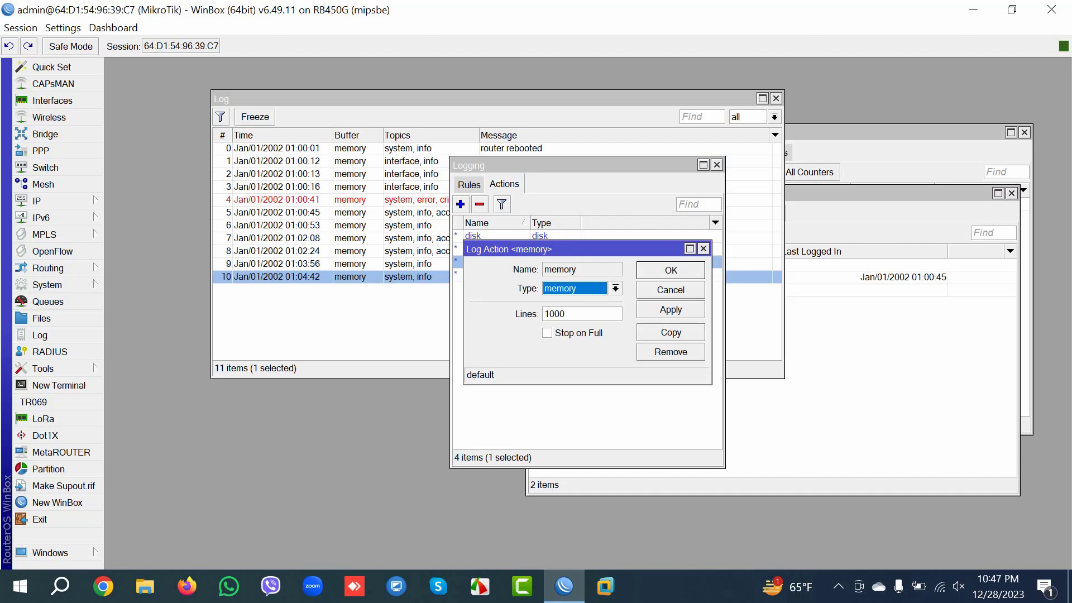
Change the memory action's Lines from 1000 to 2000 and view the new log entry
{"action": "left_click_drag", "start_coordinate": [614, 249], "coordinate": [699, 196]}
{"action": "left_click", "coordinate": [659, 261]}
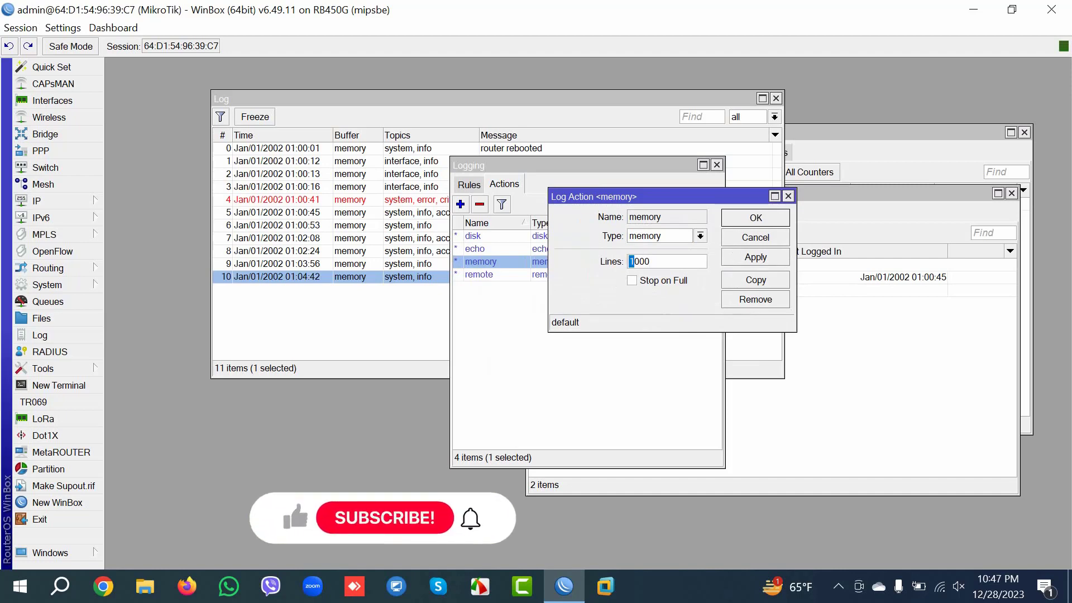
{"action": "type", "text": "2"}
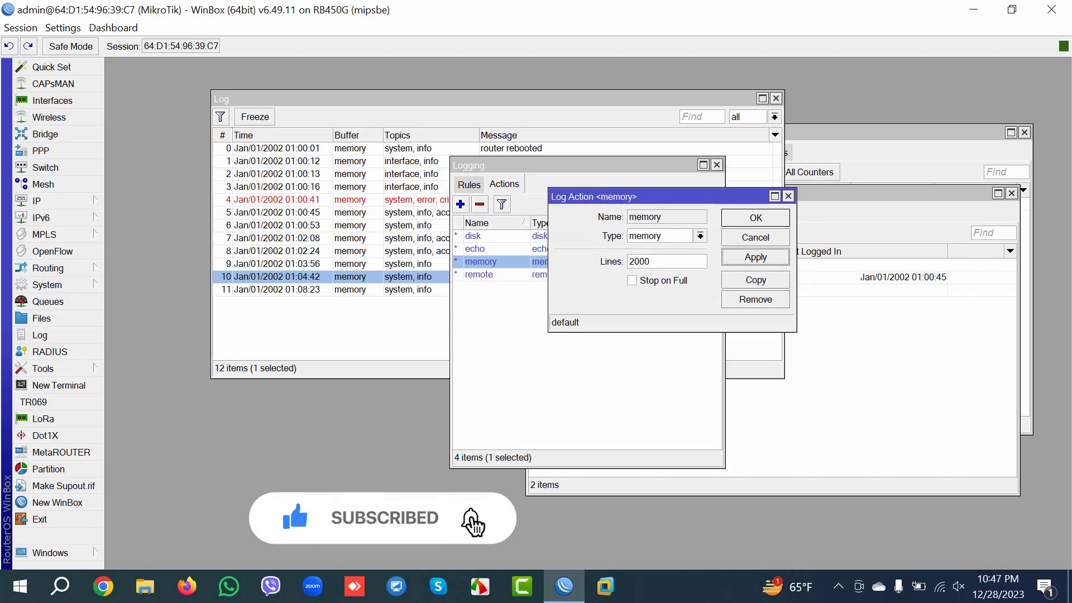
{"action": "key", "text": "Return"}
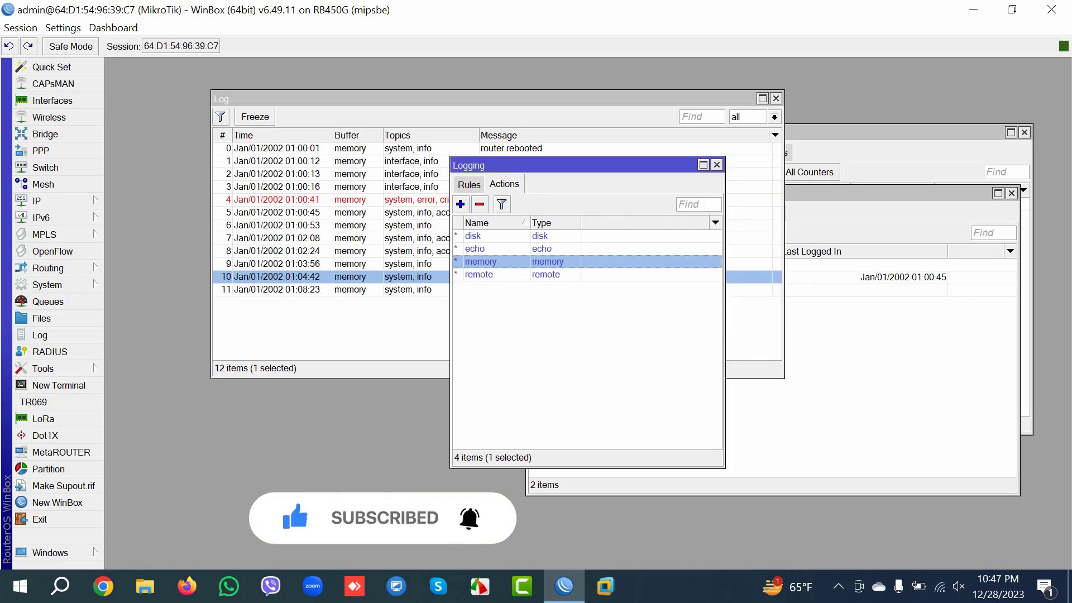
{"action": "left_click", "coordinate": [408, 290]}
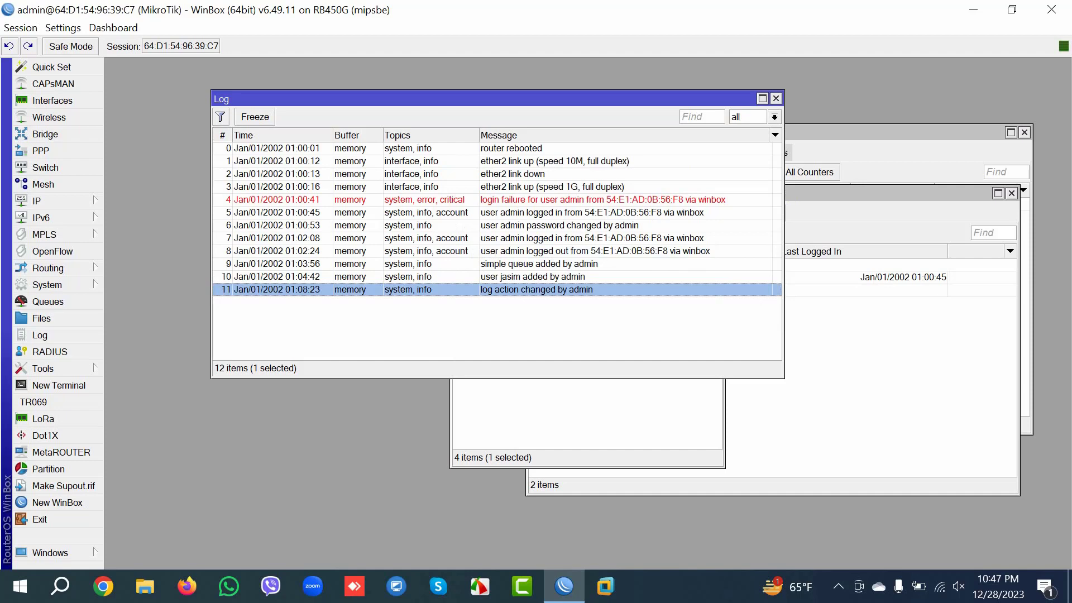
Reopen the memory action's settings and inspect its Lines value of 2000
{"action": "left_click", "coordinate": [587, 414]}
{"action": "double_click", "coordinate": [484, 262]}
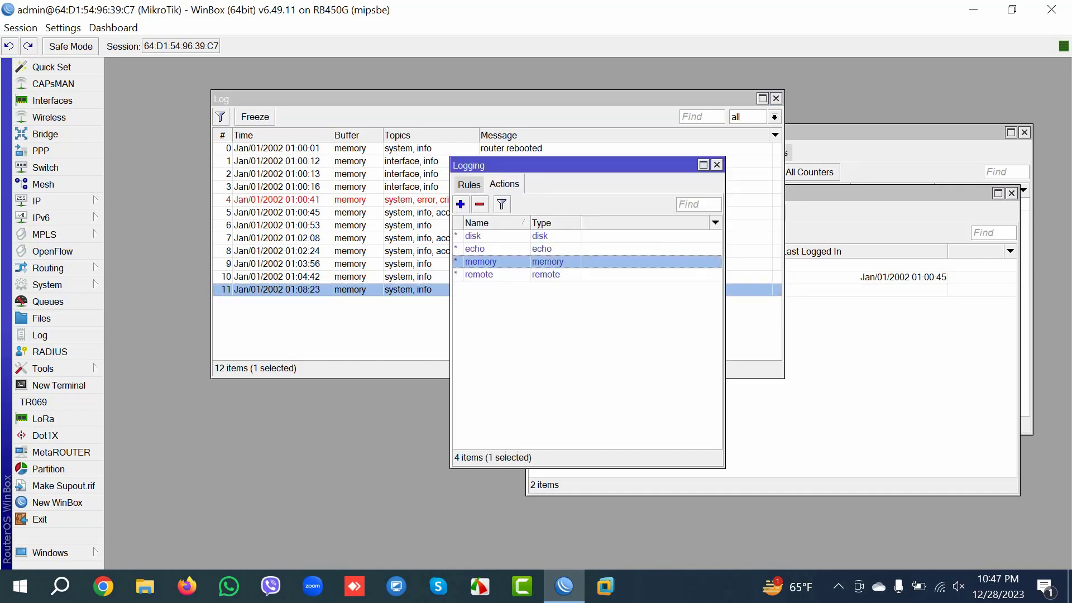
{"action": "left_click", "coordinate": [657, 260]}
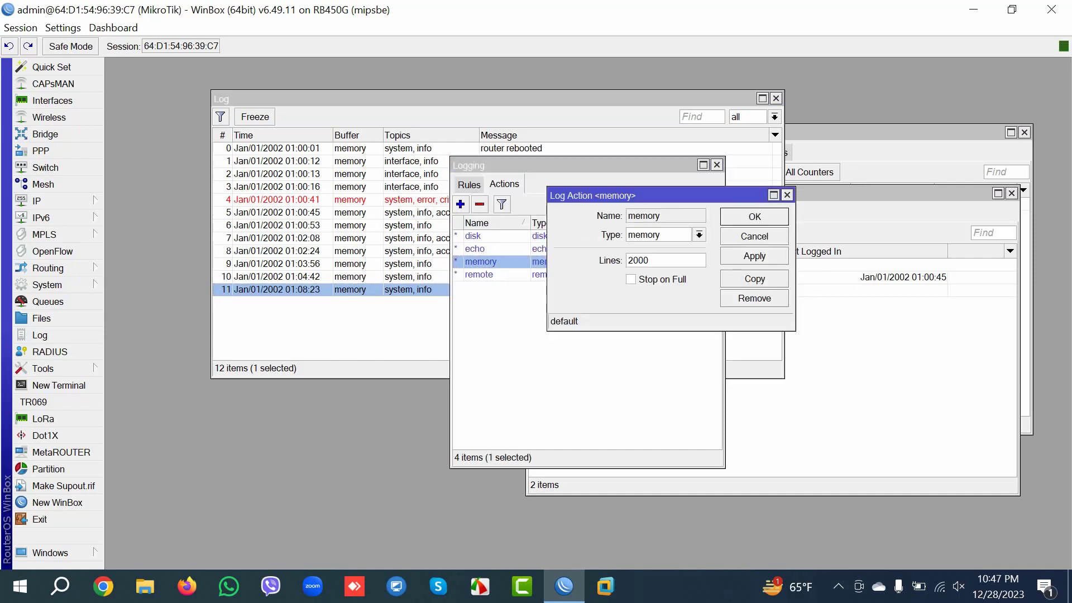
{"action": "double_click", "coordinate": [643, 261]}
{"action": "left_click_drag", "start_coordinate": [670, 196], "coordinate": [693, 186]}
{"action": "left_click", "coordinate": [681, 251]}
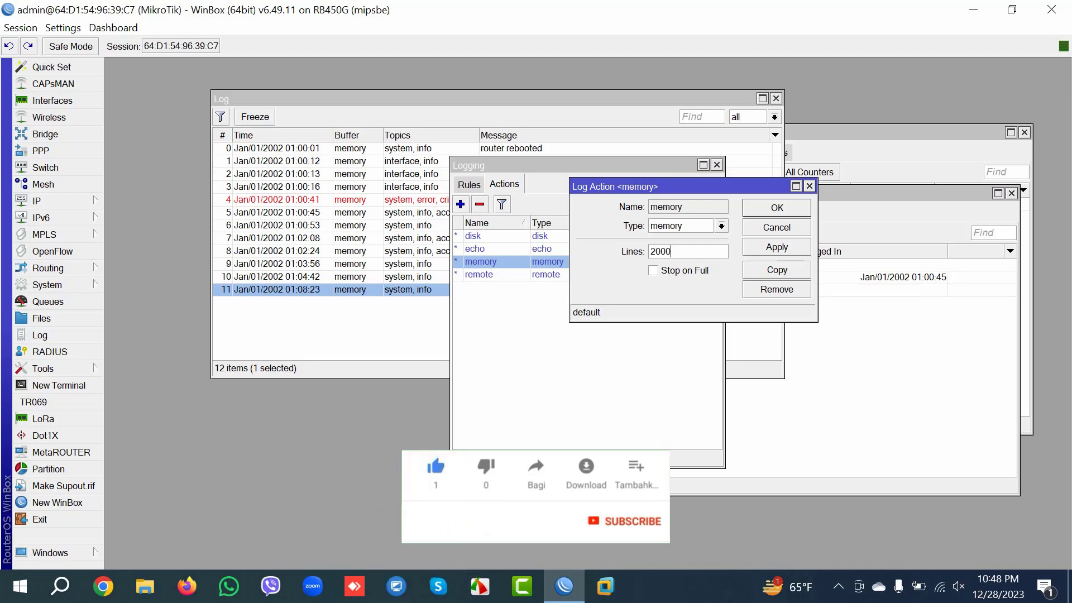
Select log entry 10, then return the Logging actions list to the front
{"action": "left_click", "coordinate": [408, 290]}
{"action": "left_click", "coordinate": [408, 277]}
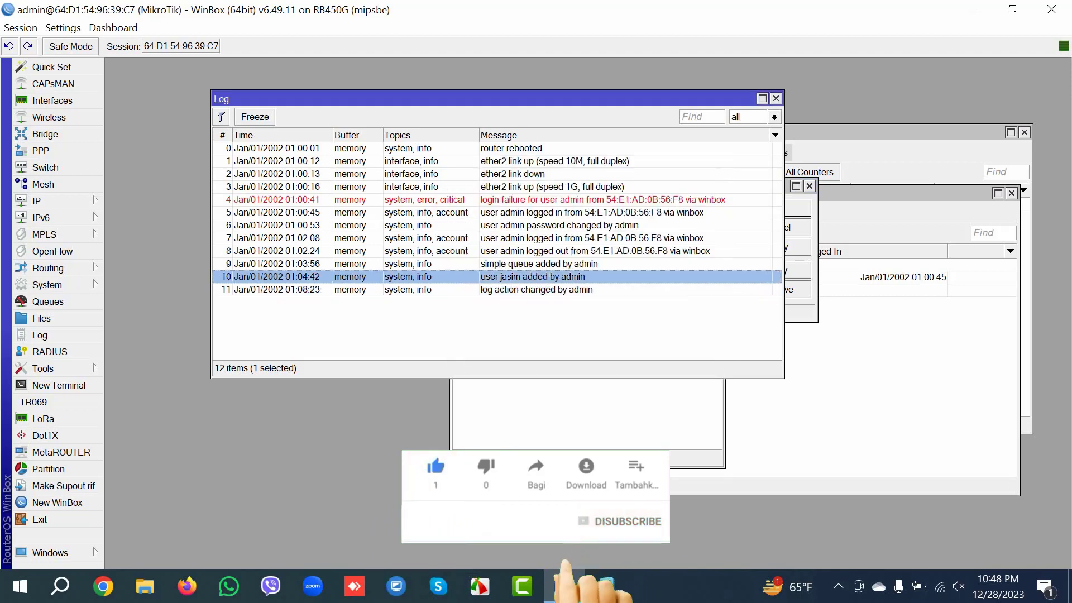
{"action": "left_click", "coordinate": [548, 412]}
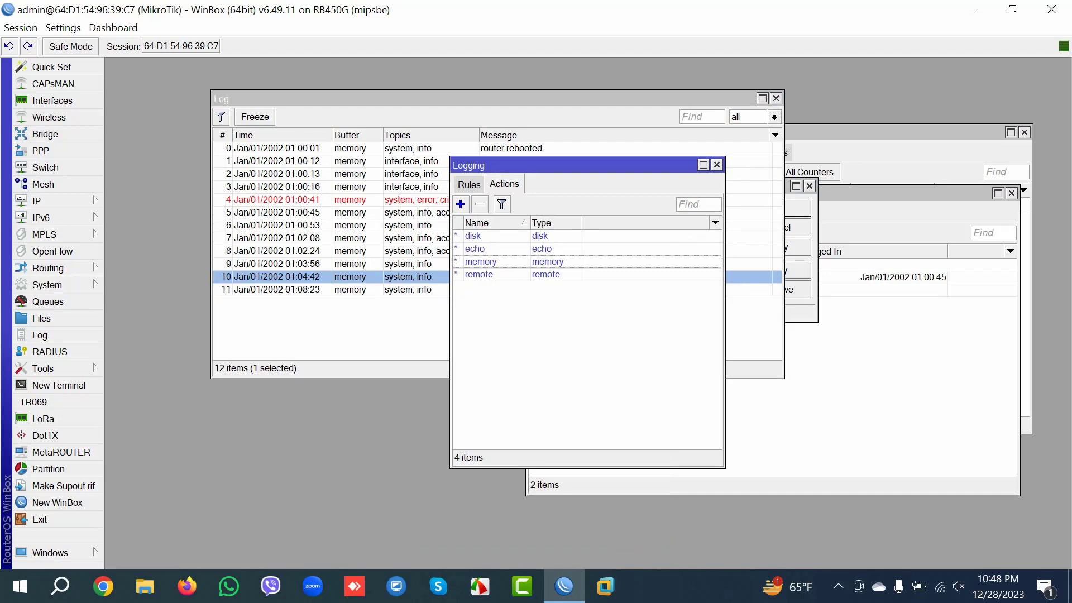
Set the memory log action's Lines to 1, apply it and close the settings
{"action": "double_click", "coordinate": [480, 262]}
{"action": "key", "text": "Tab"}
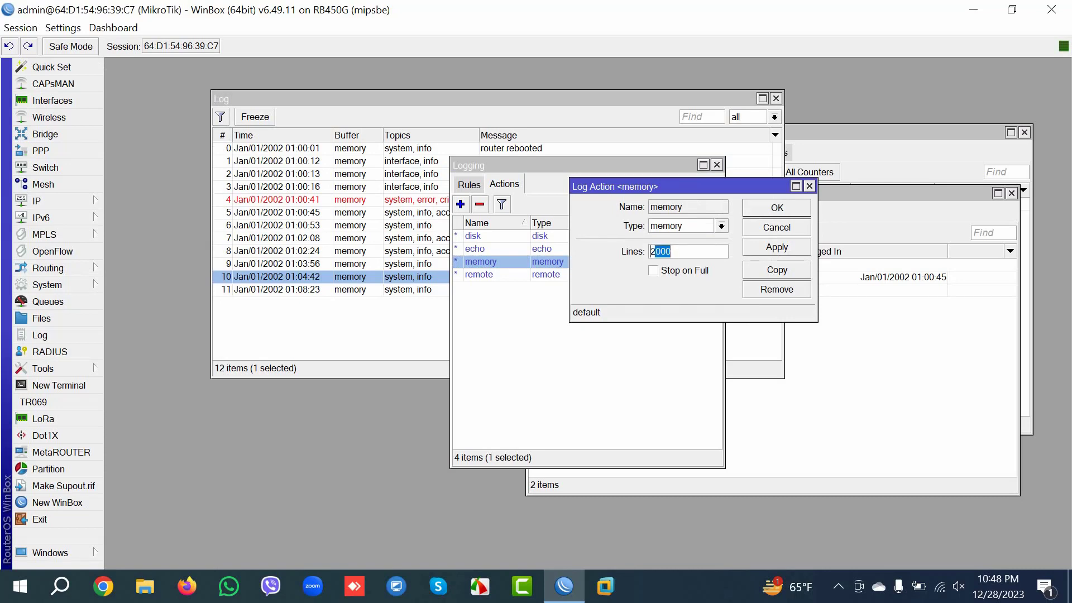
{"action": "type", "text": "1"}
{"action": "left_click", "coordinate": [777, 246]}
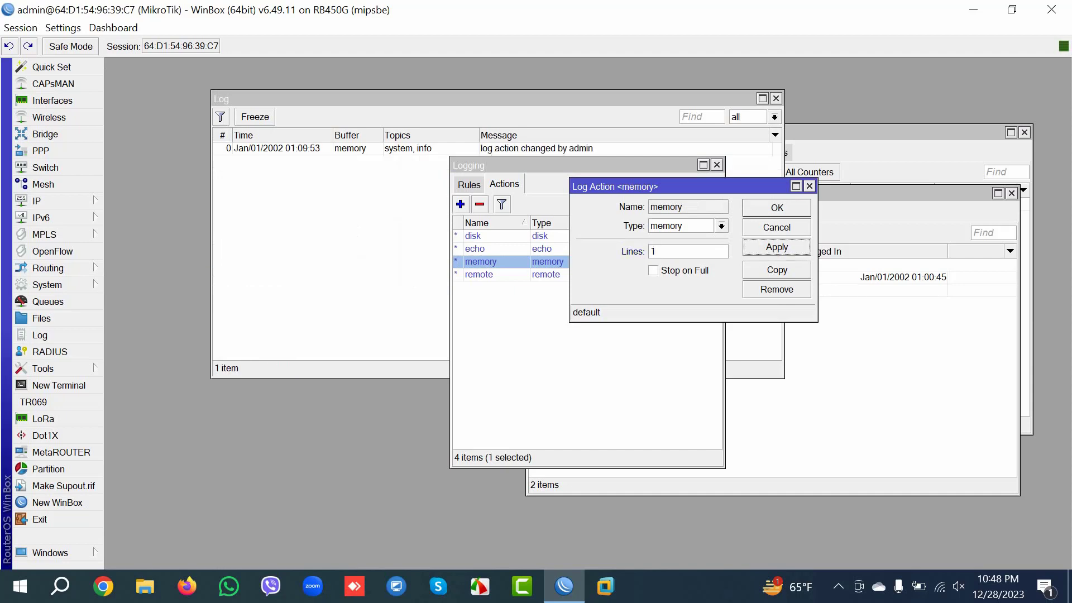
{"action": "left_click", "coordinate": [777, 208]}
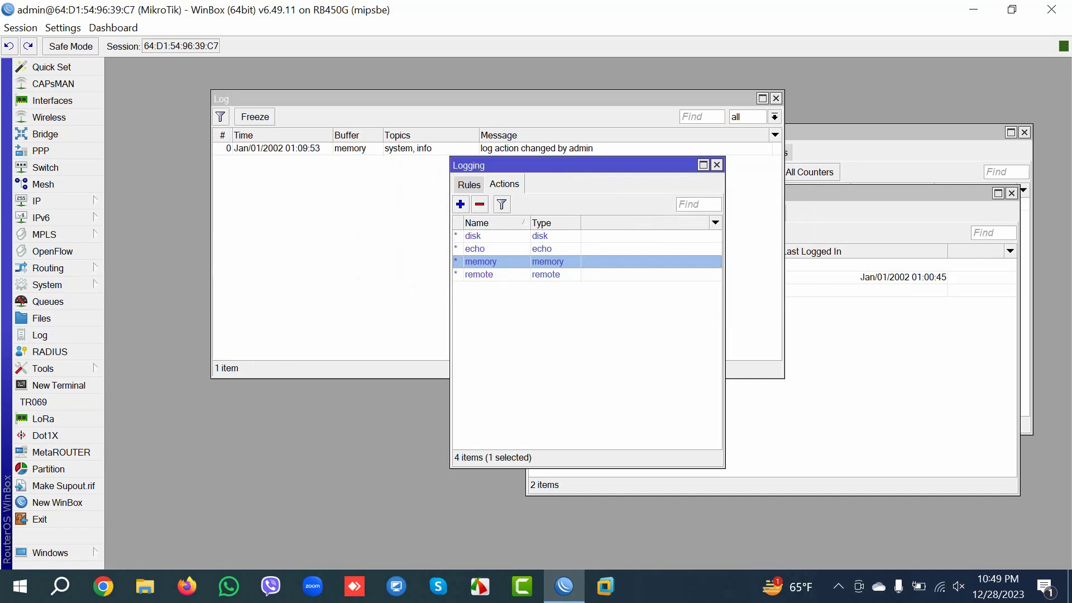
View the trimmed log, then reopen the memory action to verify Lines is 1
{"action": "left_click", "coordinate": [536, 148]}
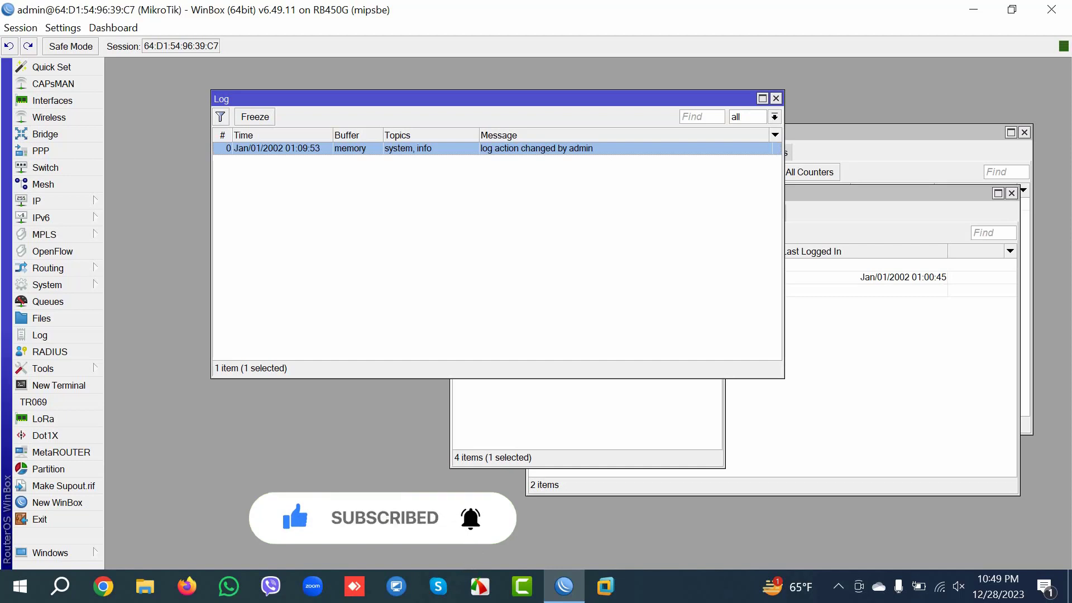
{"action": "left_click", "coordinate": [559, 410]}
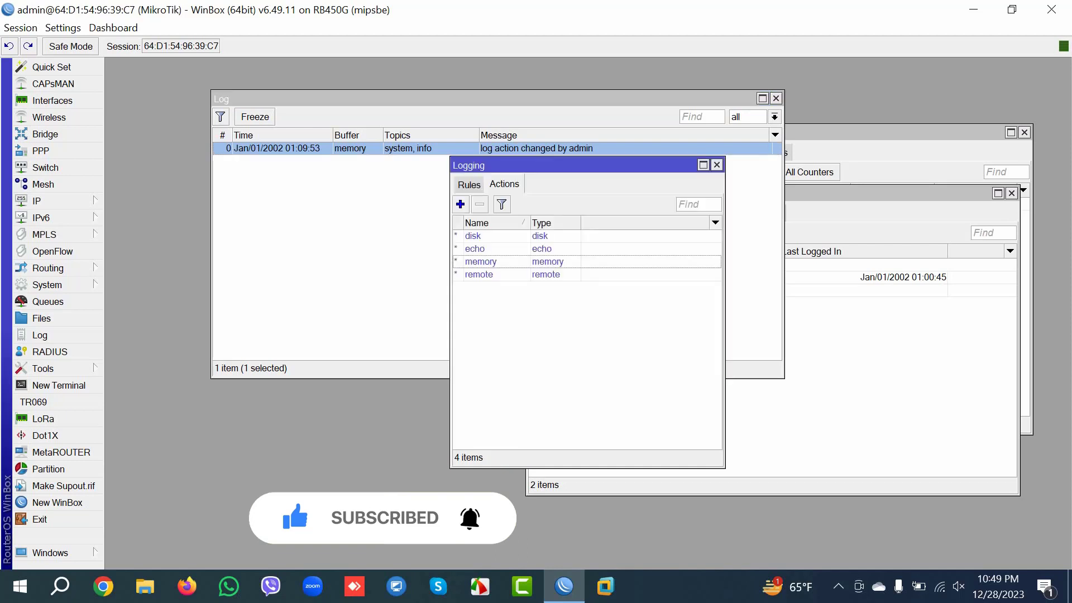
{"action": "double_click", "coordinate": [536, 262]}
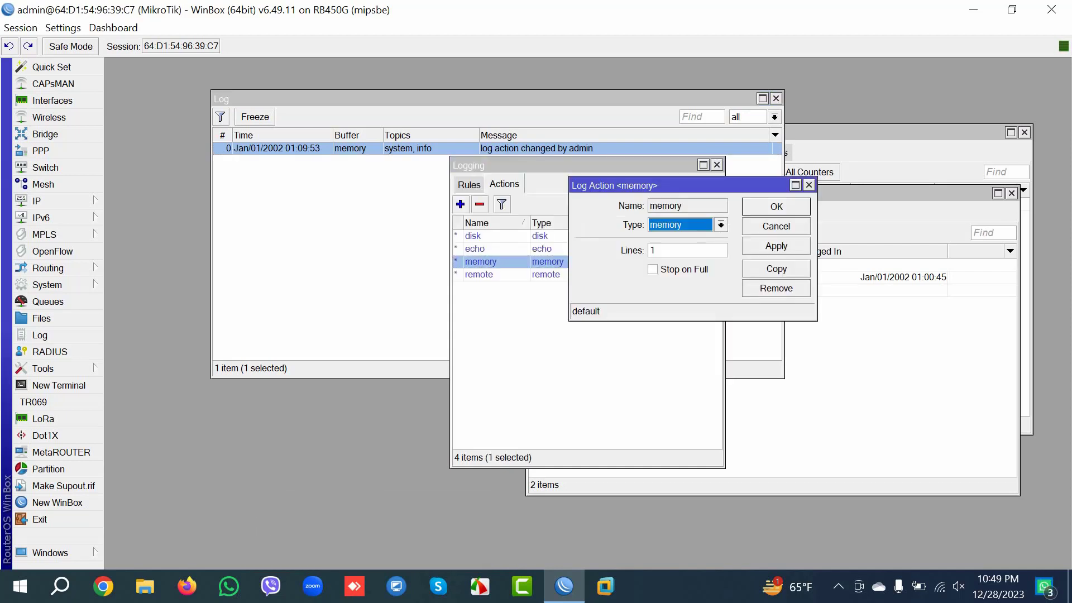
{"action": "key", "text": "Tab"}
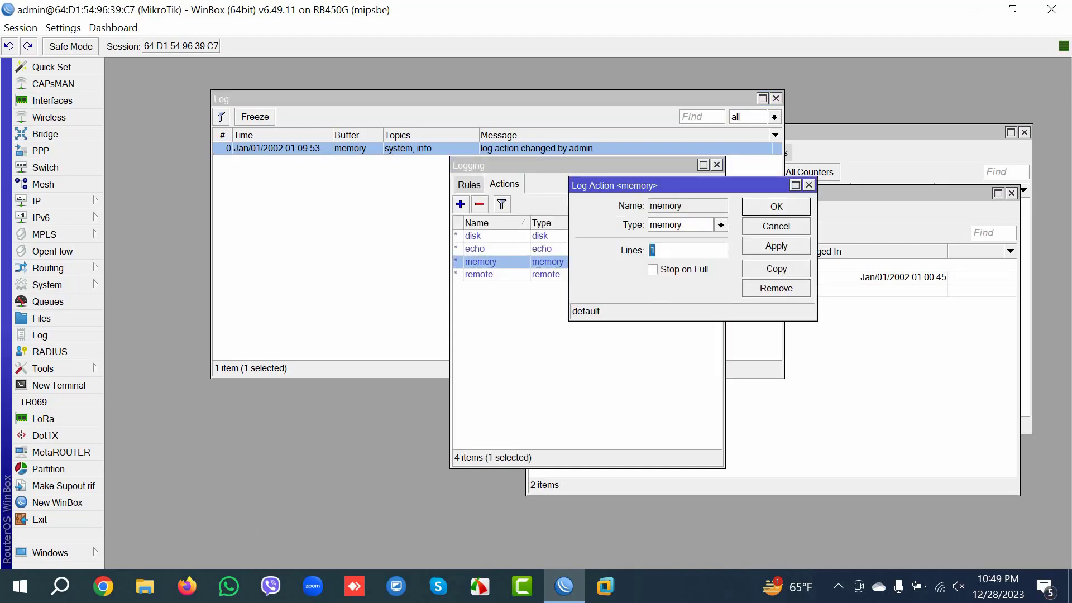